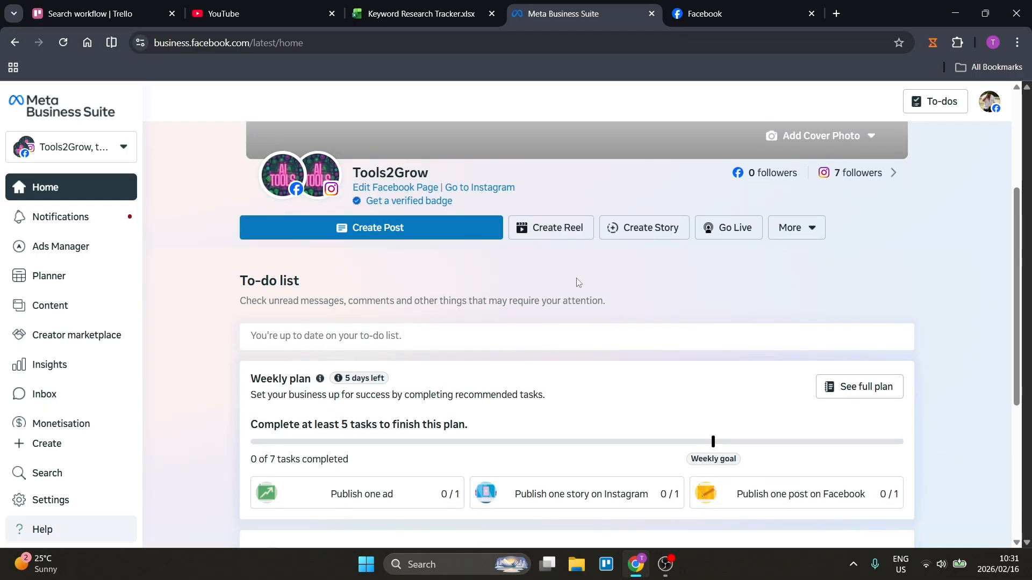
{"action": "left_click", "coordinate": [818, 228]}
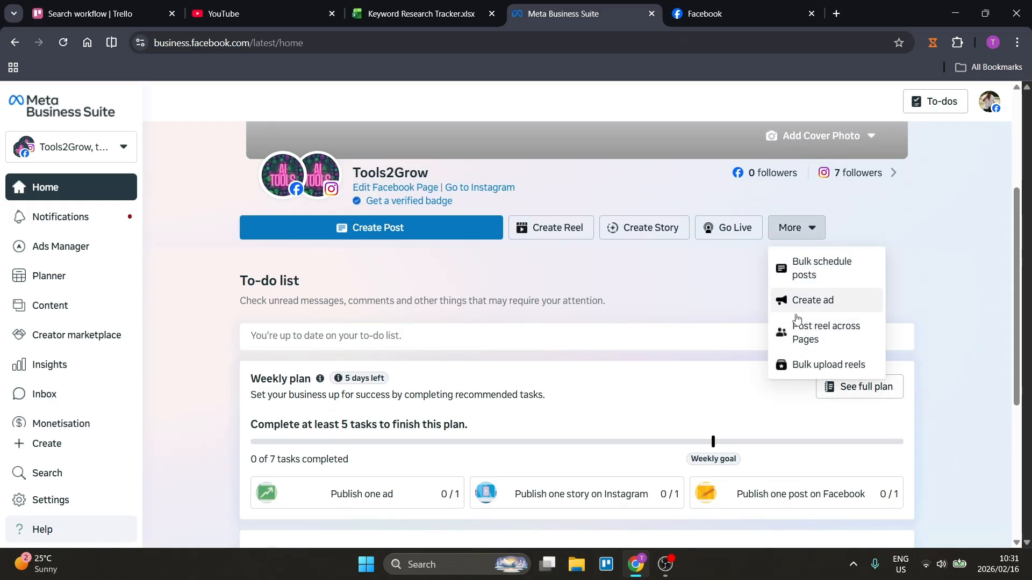
{"action": "left_click", "coordinate": [949, 251]}
{"action": "left_click", "coordinate": [806, 233]}
{"action": "left_click", "coordinate": [917, 285]}
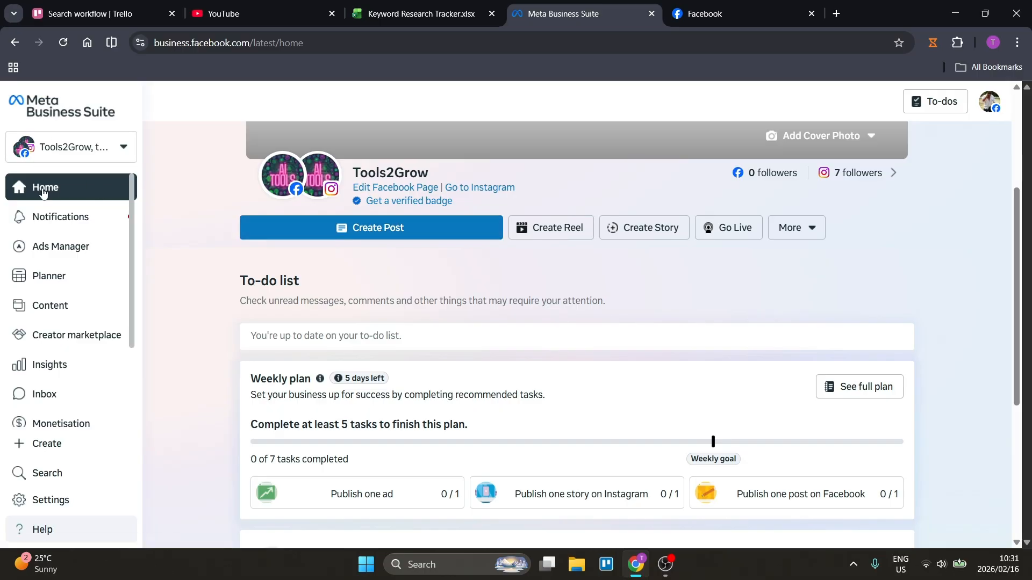
Open the Planner, switch the content calendar to the month view and check the scheduling options for 18 February.
{"action": "left_click", "coordinate": [54, 278]}
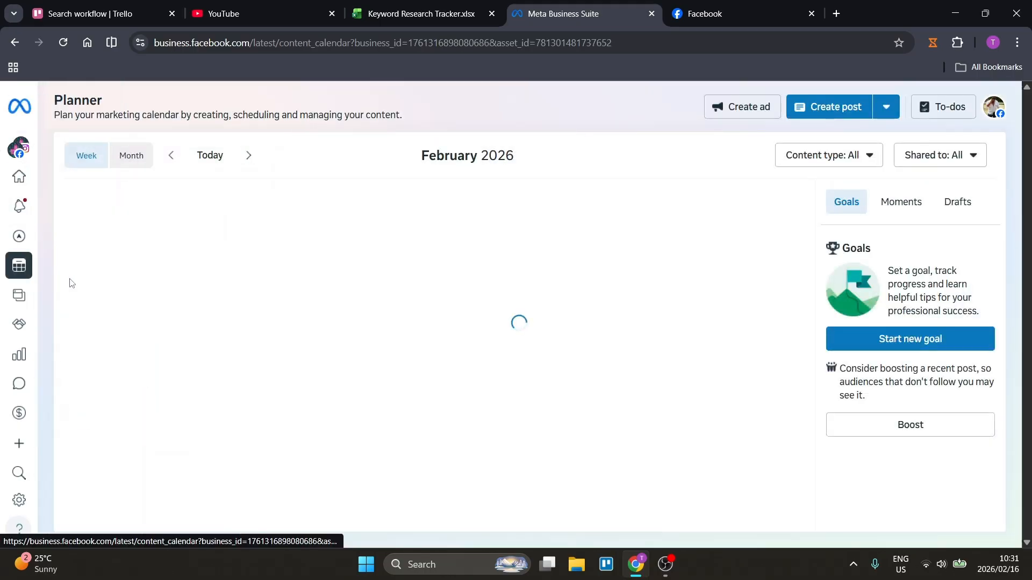
{"action": "left_click", "coordinate": [130, 159]}
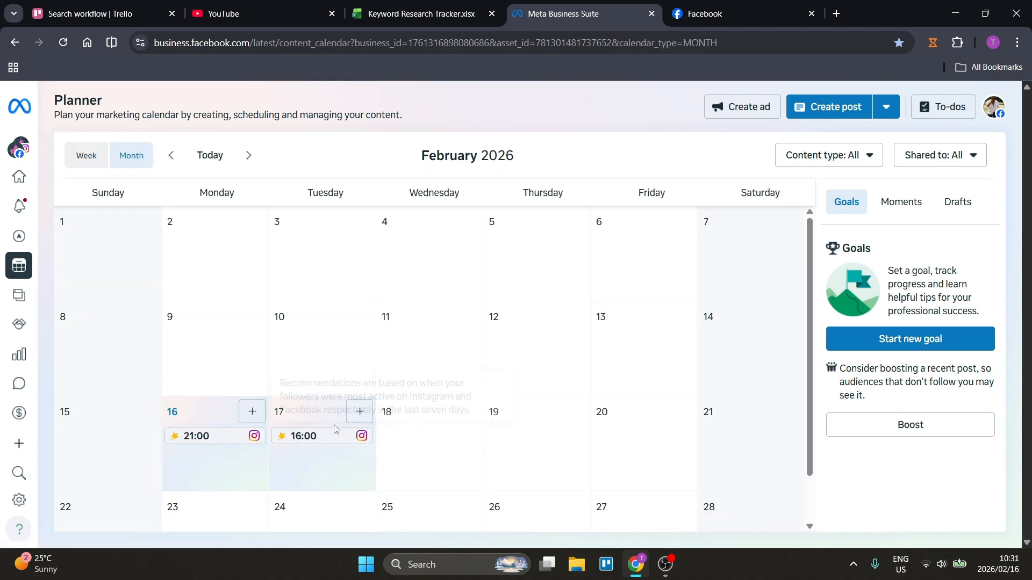
{"action": "left_click", "coordinate": [466, 413]}
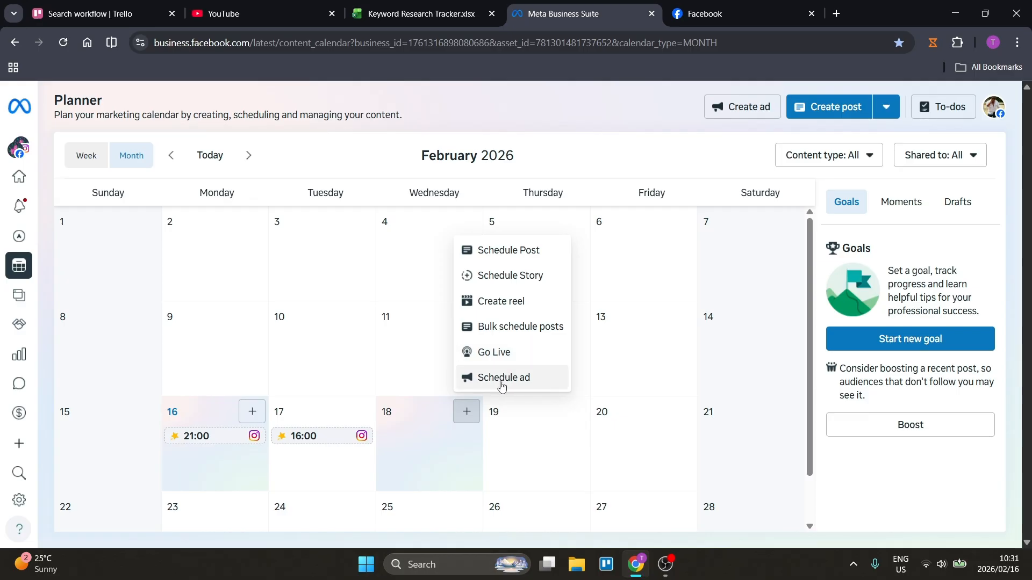
{"action": "left_click", "coordinate": [438, 140]}
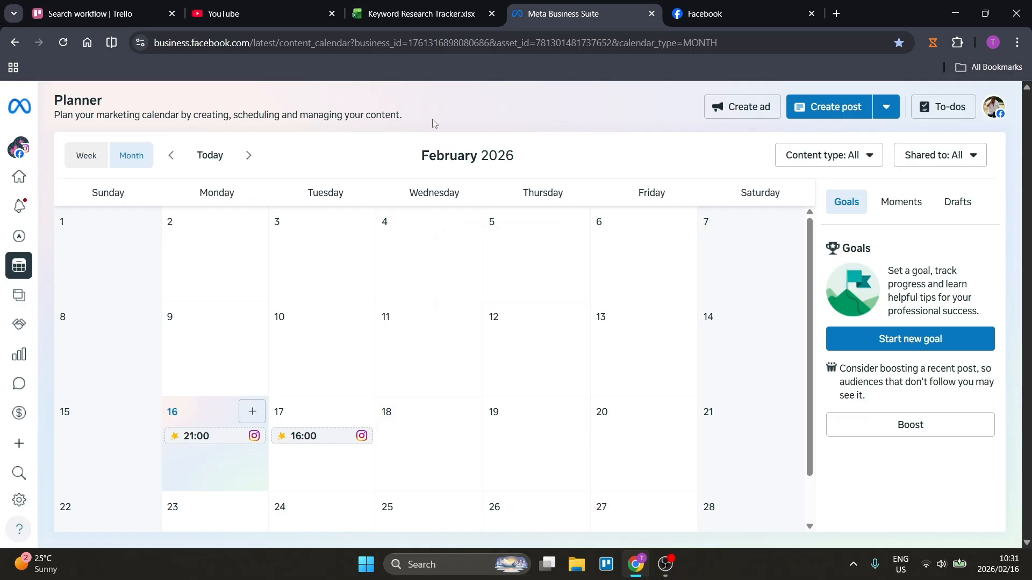
Check the Campaigns page in Ads Manager and return to the Planner calendar.
{"action": "mouse_move", "coordinate": [15, 125]}
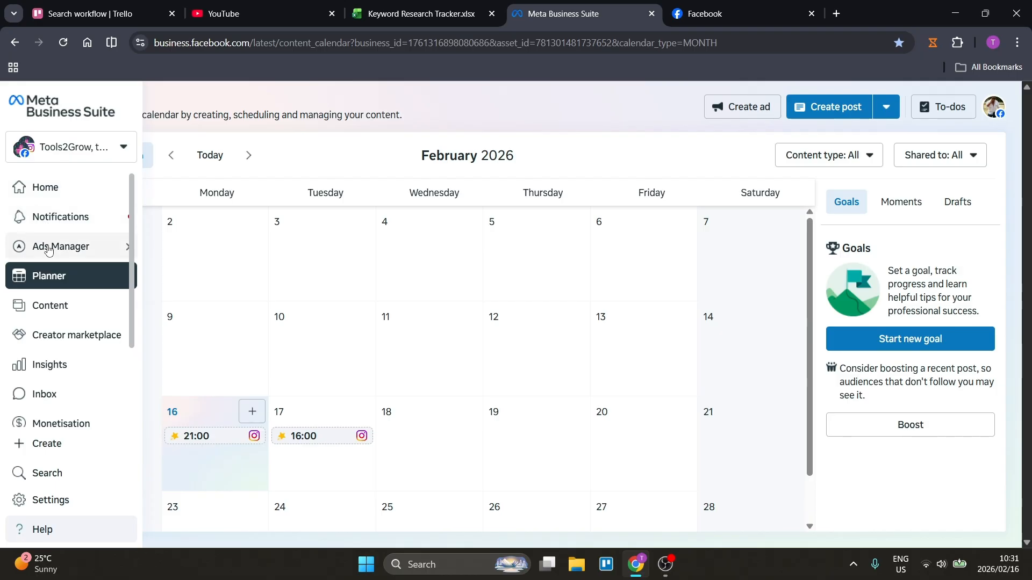
{"action": "mouse_move", "coordinate": [48, 249]}
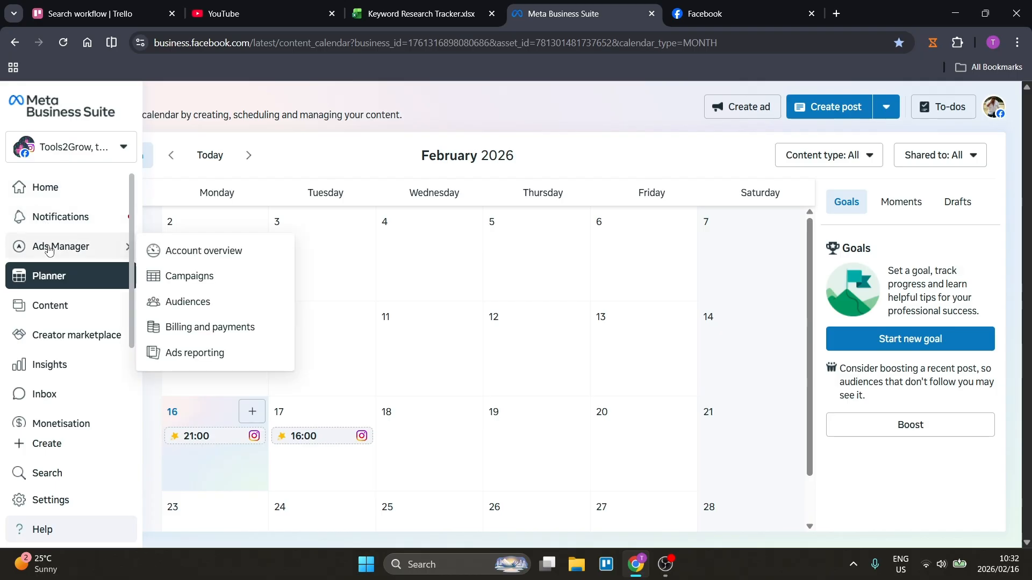
{"action": "left_click", "coordinate": [186, 276]}
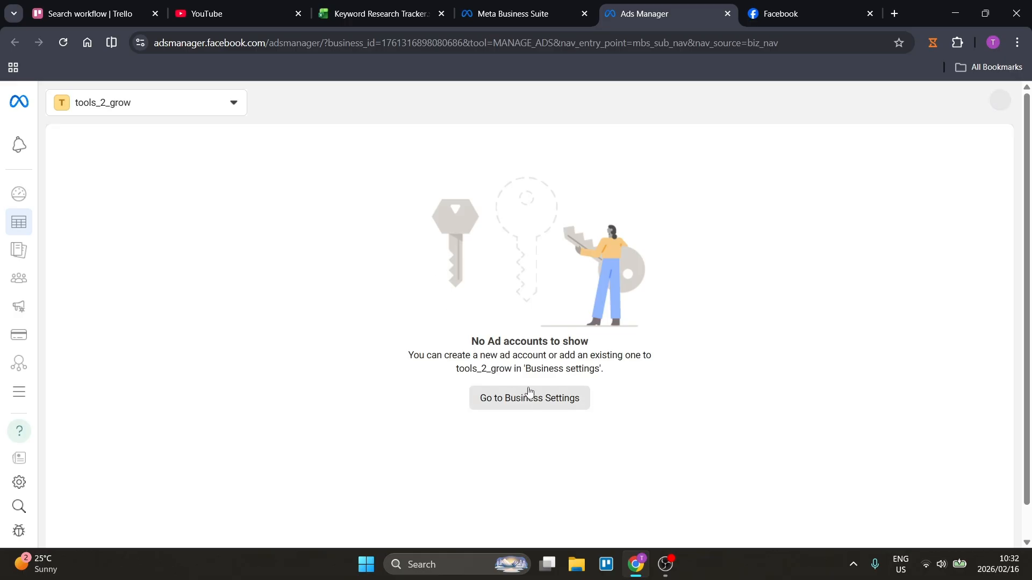
{"action": "mouse_move", "coordinate": [8, 247]}
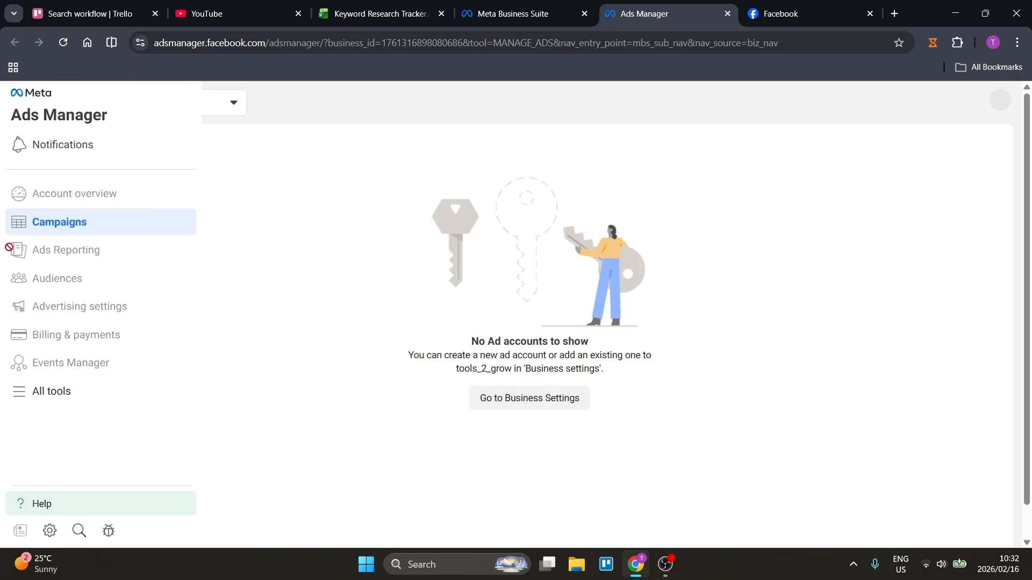
{"action": "left_click", "coordinate": [486, 14]}
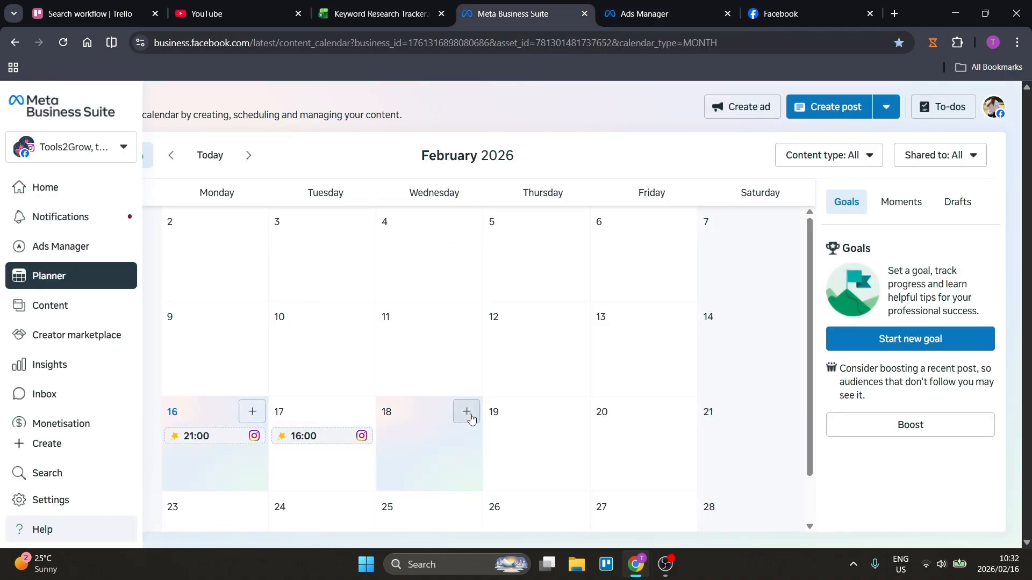
Start scheduling an ad for 18 February with the goal Get more leads.
{"action": "left_click", "coordinate": [467, 412]}
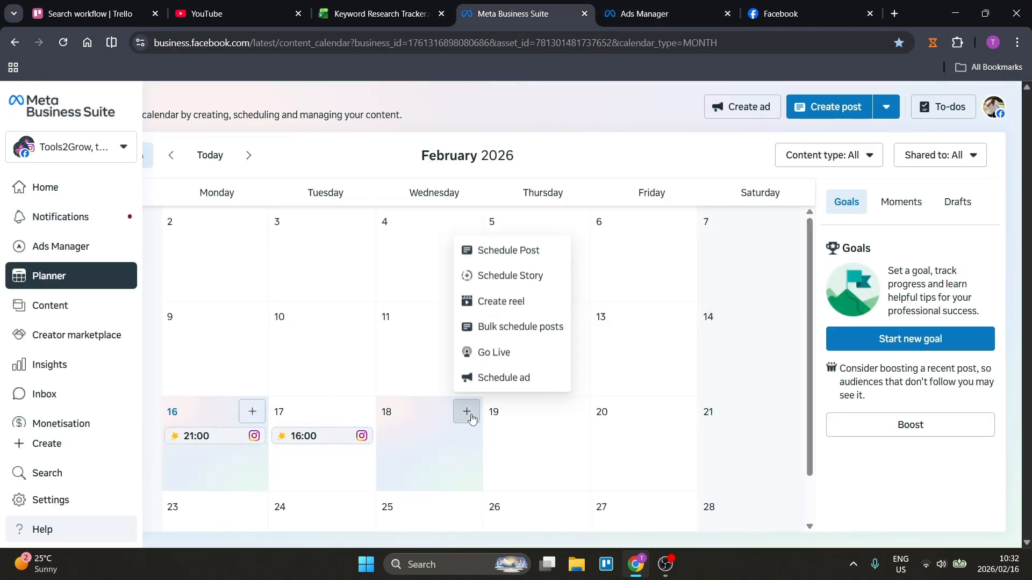
{"action": "left_click", "coordinate": [508, 379]}
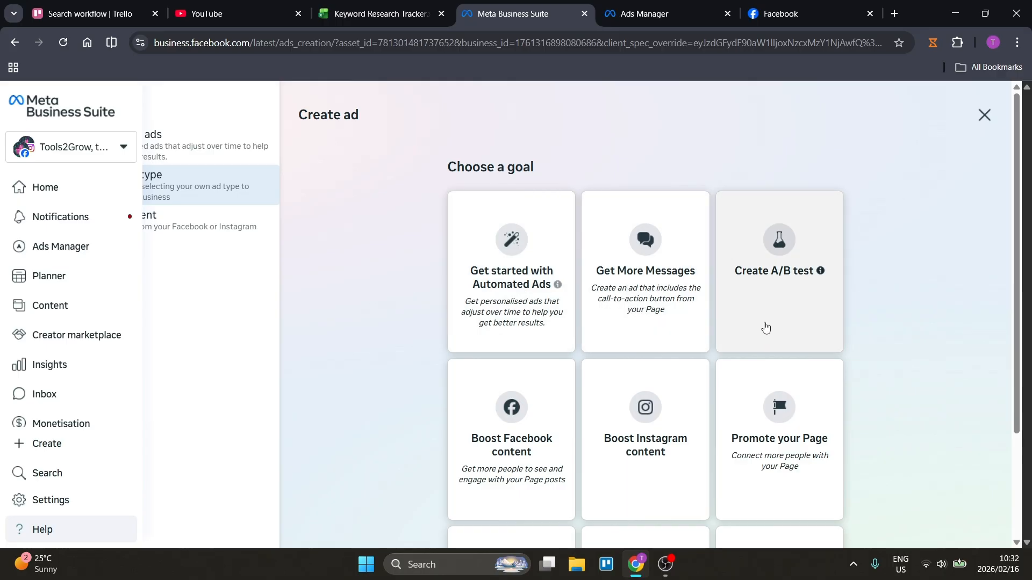
{"action": "scroll", "coordinate": [794, 330], "scroll_direction": "down", "scroll_amount": 1}
{"action": "scroll", "coordinate": [795, 330], "scroll_direction": "down", "scroll_amount": 1}
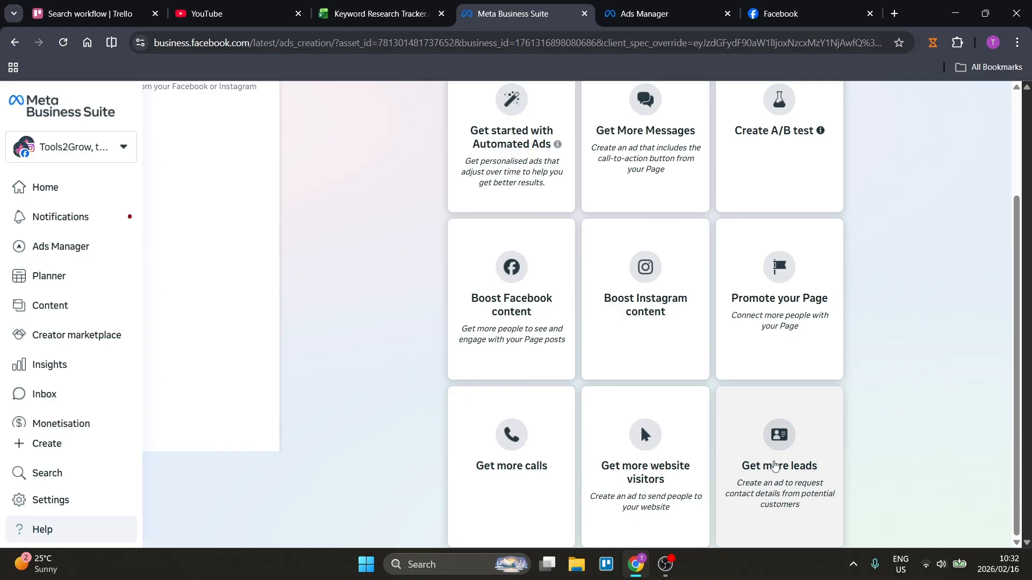
{"action": "left_click", "coordinate": [773, 466]}
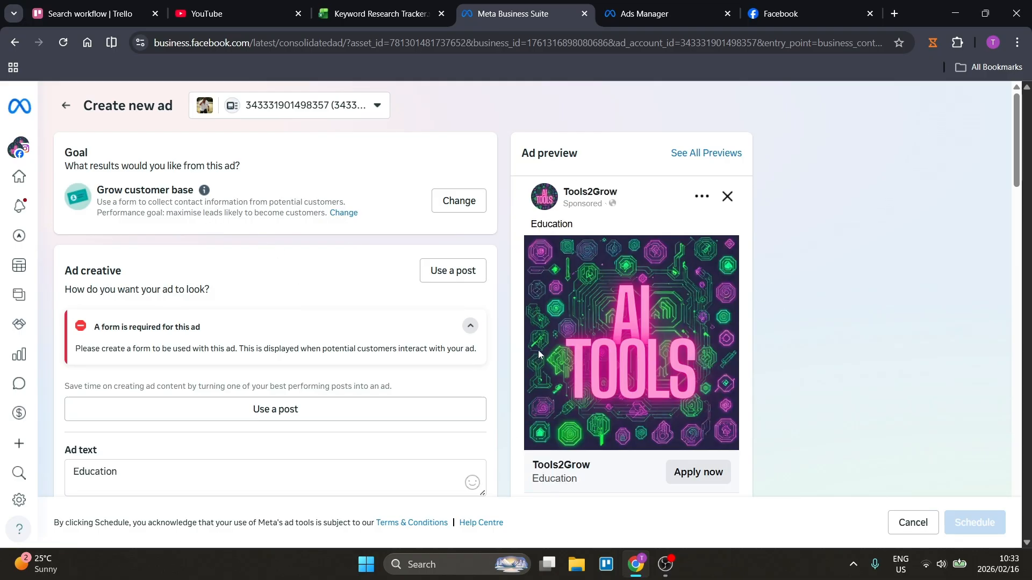
Review the ad creative settings and preview, including the ad text, media, headline, button label and form option.
{"action": "scroll", "coordinate": [193, 351], "scroll_direction": "down", "scroll_amount": 1}
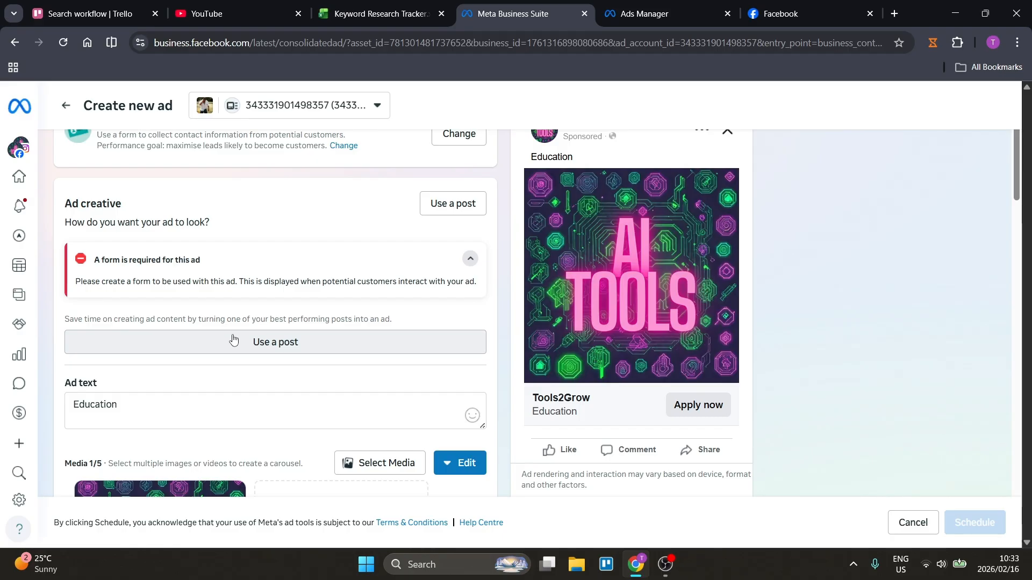
{"action": "scroll", "coordinate": [234, 340], "scroll_direction": "down", "scroll_amount": 2}
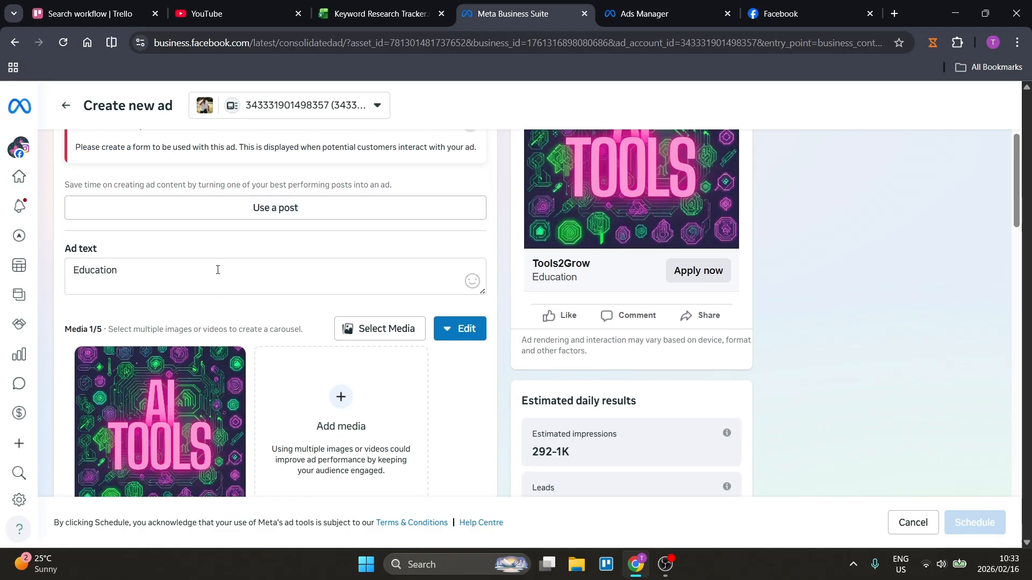
{"action": "left_click", "coordinate": [217, 270]}
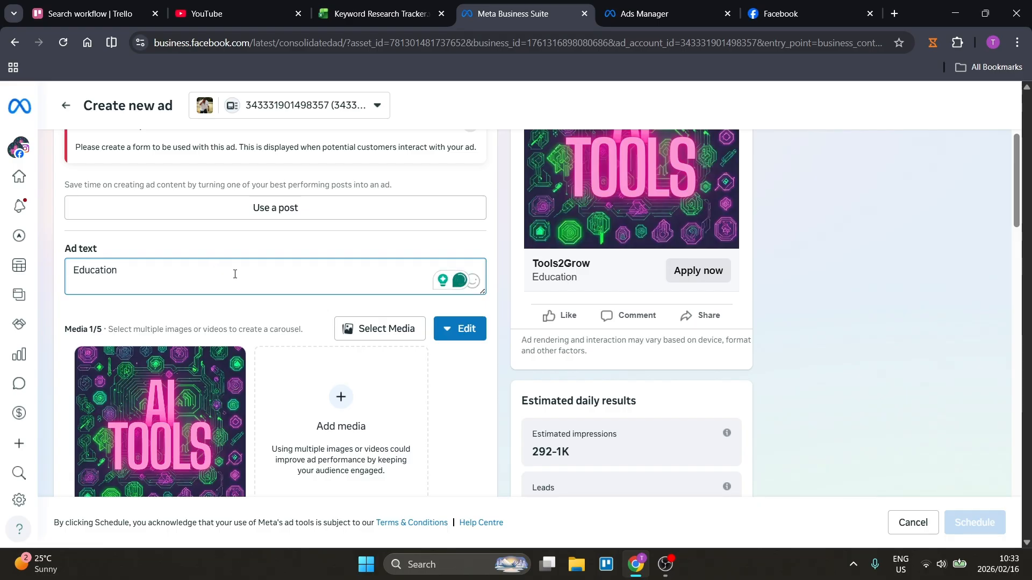
{"action": "scroll", "coordinate": [234, 272], "scroll_direction": "down", "scroll_amount": 4}
{"action": "scroll", "coordinate": [238, 277], "scroll_direction": "up", "scroll_amount": 2}
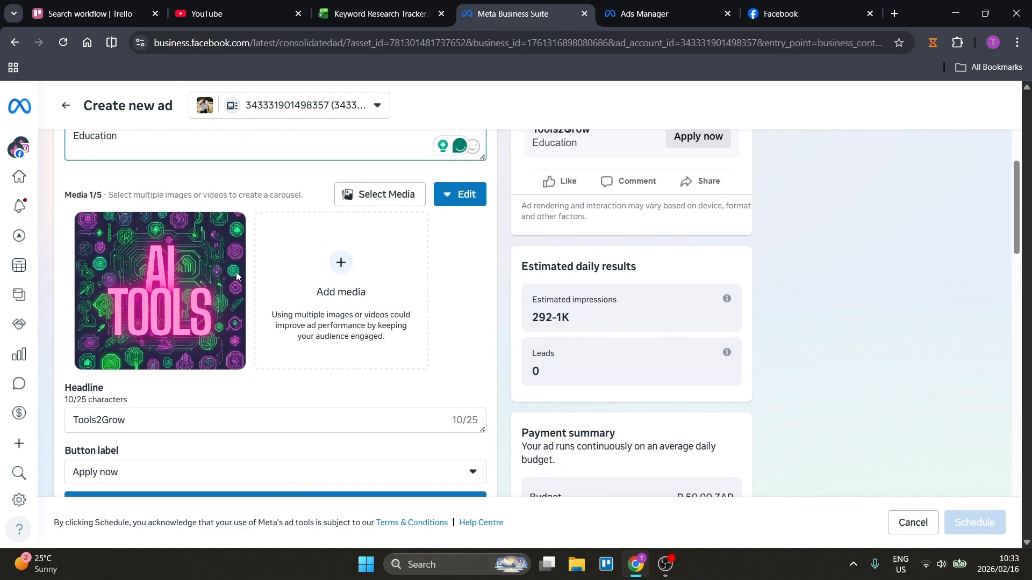
{"action": "left_click", "coordinate": [446, 198]}
{"action": "left_click", "coordinate": [447, 198]}
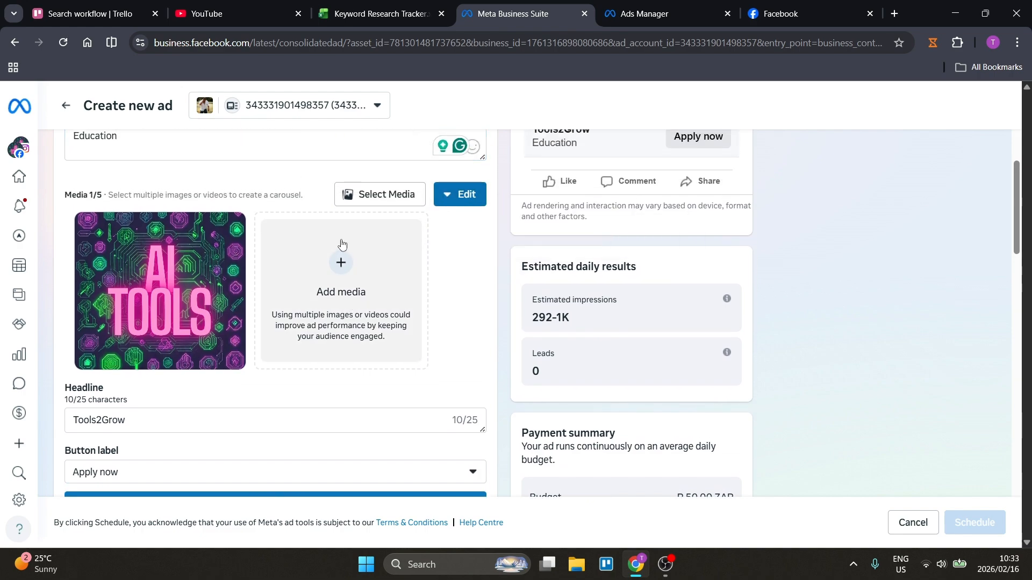
{"action": "scroll", "coordinate": [314, 311], "scroll_direction": "down", "scroll_amount": 2}
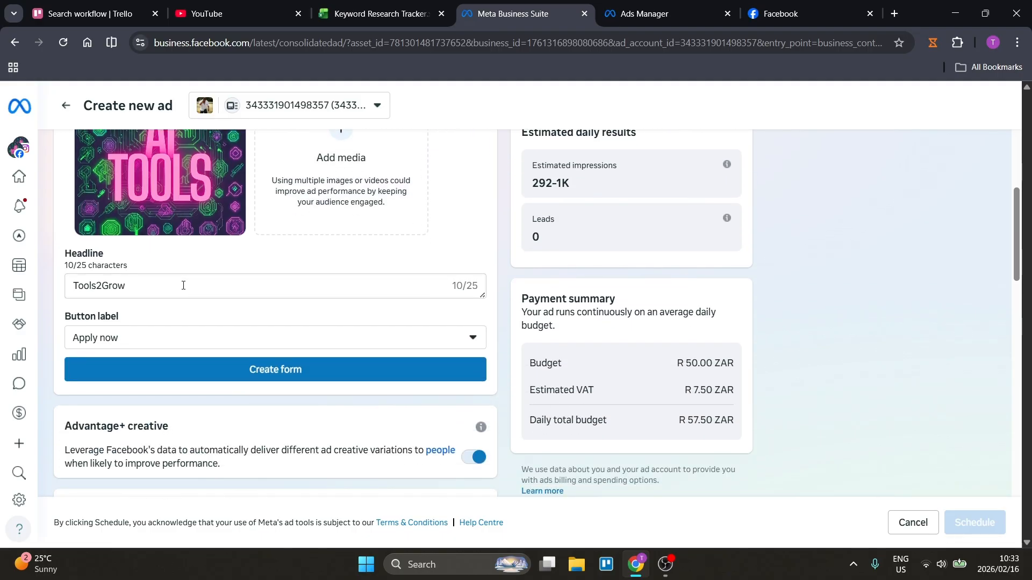
{"action": "scroll", "coordinate": [178, 339], "scroll_direction": "up", "scroll_amount": 8}
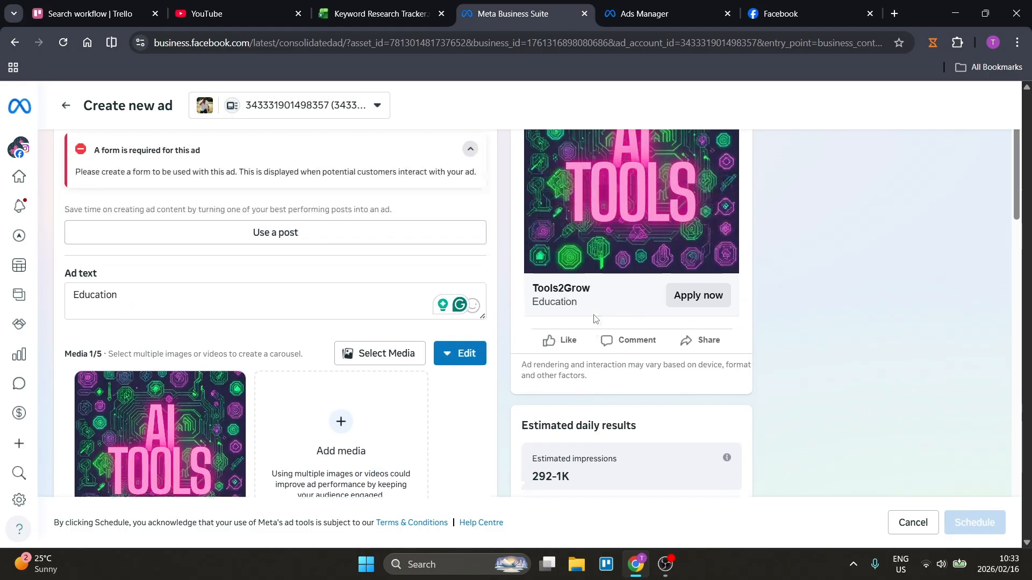
{"action": "scroll", "coordinate": [554, 429], "scroll_direction": "down", "scroll_amount": 1}
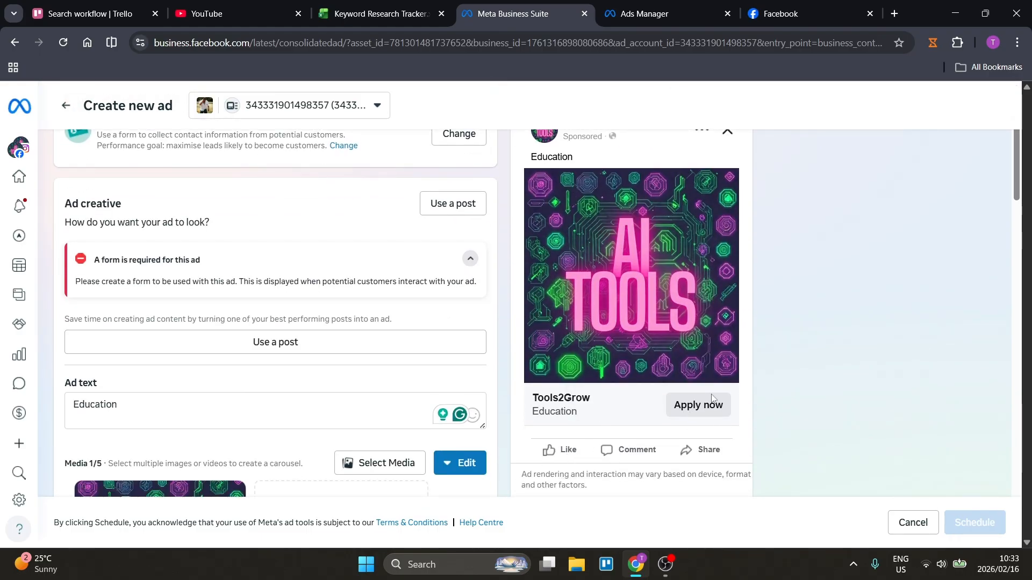
{"action": "scroll", "coordinate": [253, 381], "scroll_direction": "down", "scroll_amount": 5}
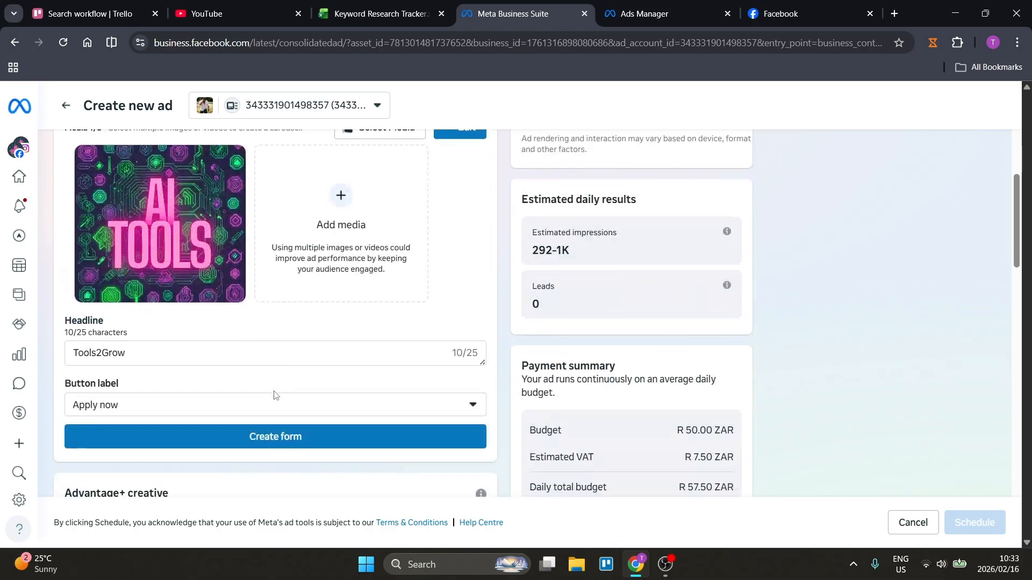
{"action": "scroll", "coordinate": [257, 344], "scroll_direction": "up", "scroll_amount": 3}
{"action": "scroll", "coordinate": [237, 339], "scroll_direction": "down", "scroll_amount": 6}
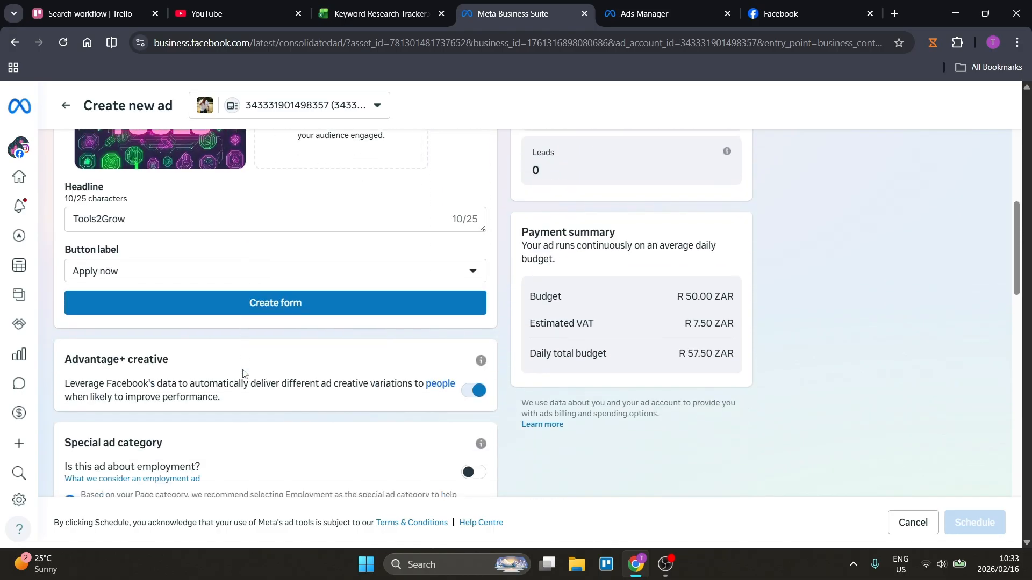
{"action": "scroll", "coordinate": [231, 337], "scroll_direction": "up", "scroll_amount": 3}
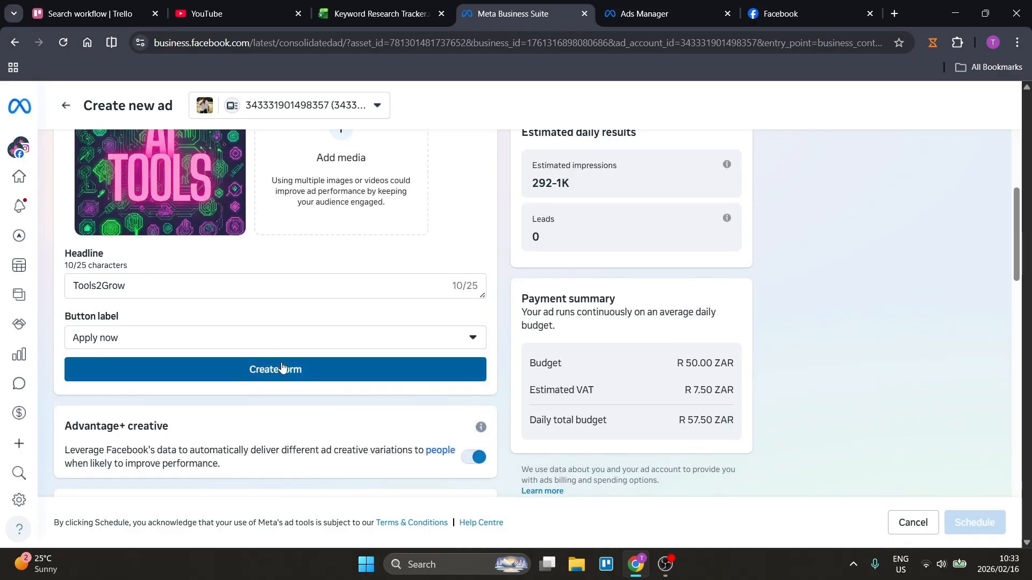
Review the Advantage+ creative, special ad category, audience, ad transparency and schedule settings of the new ad.
{"action": "scroll", "coordinate": [315, 336], "scroll_direction": "down", "scroll_amount": 2}
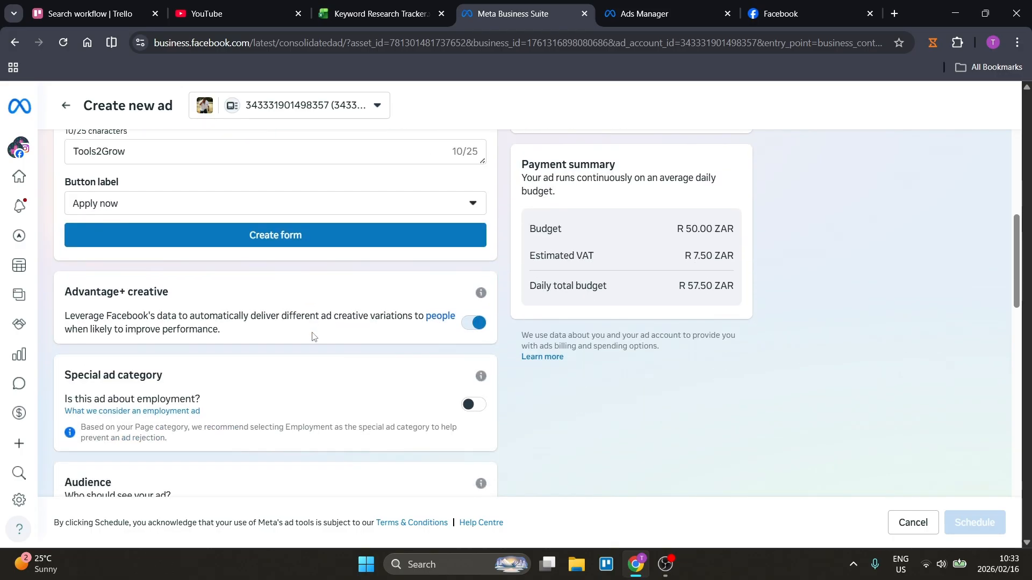
{"action": "scroll", "coordinate": [301, 337], "scroll_direction": "down", "scroll_amount": 1}
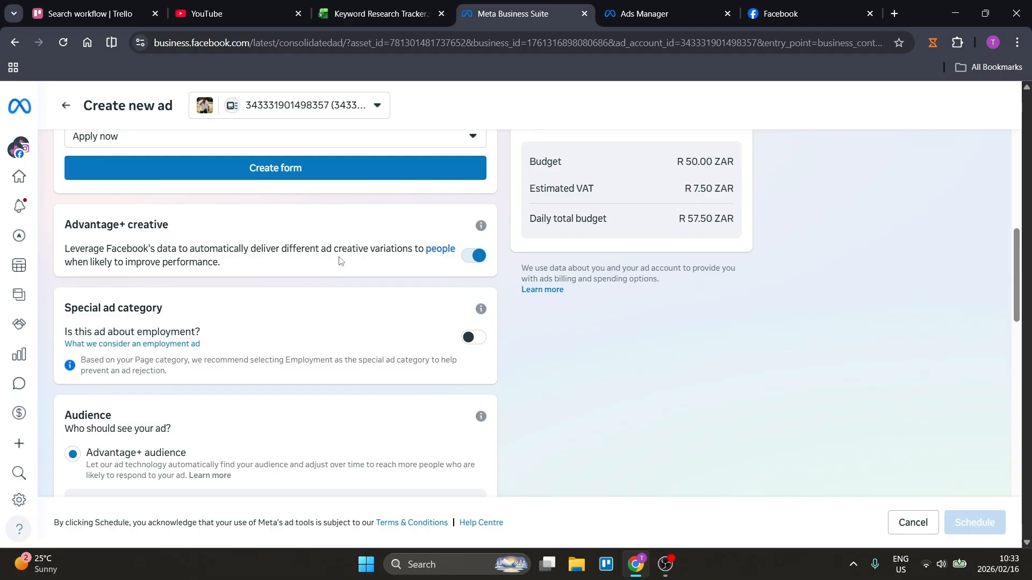
{"action": "scroll", "coordinate": [345, 266], "scroll_direction": "down", "scroll_amount": 2}
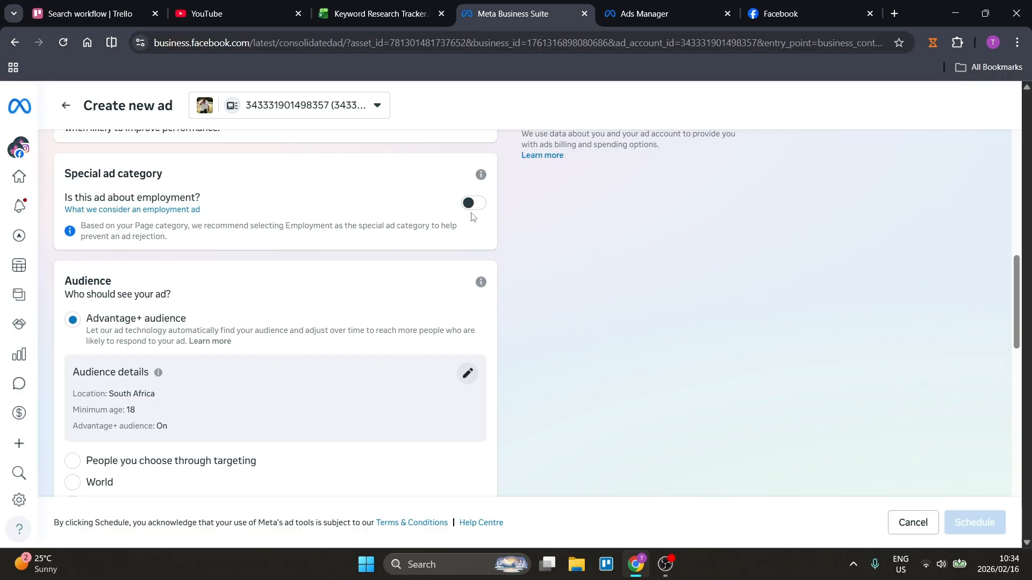
{"action": "scroll", "coordinate": [278, 276], "scroll_direction": "down", "scroll_amount": 2}
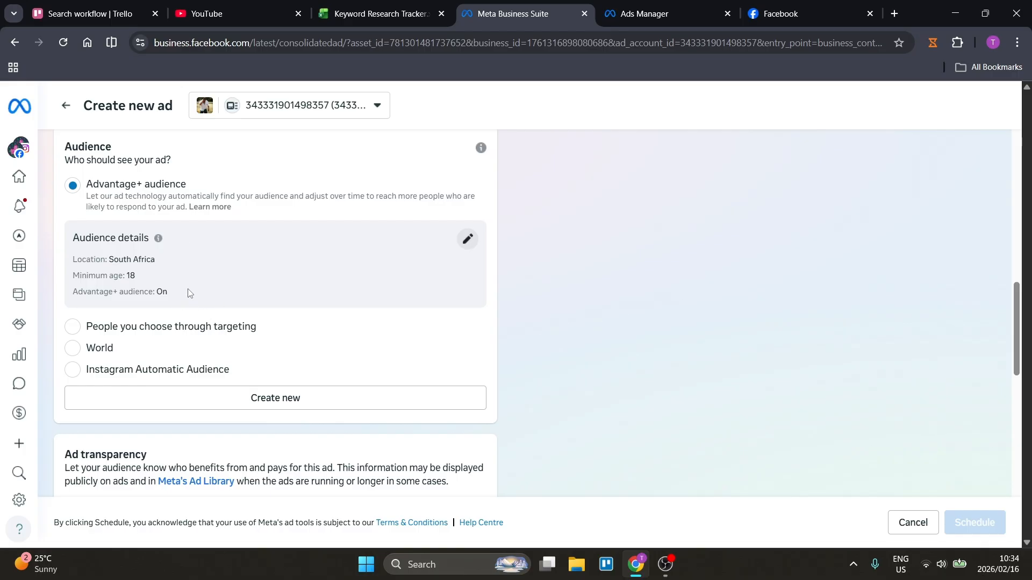
{"action": "scroll", "coordinate": [190, 293], "scroll_direction": "up", "scroll_amount": 3}
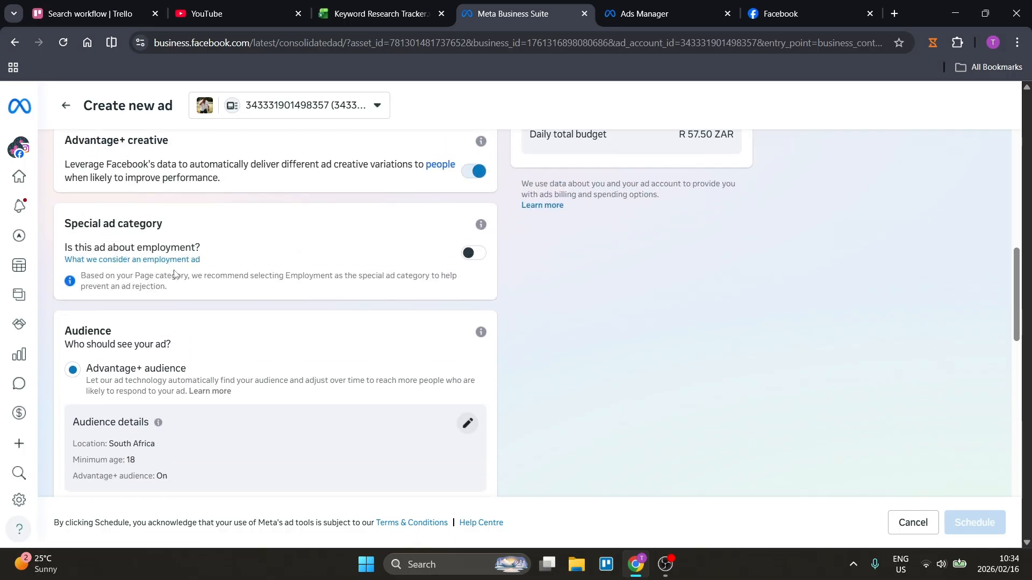
{"action": "scroll", "coordinate": [174, 274], "scroll_direction": "down", "scroll_amount": 4}
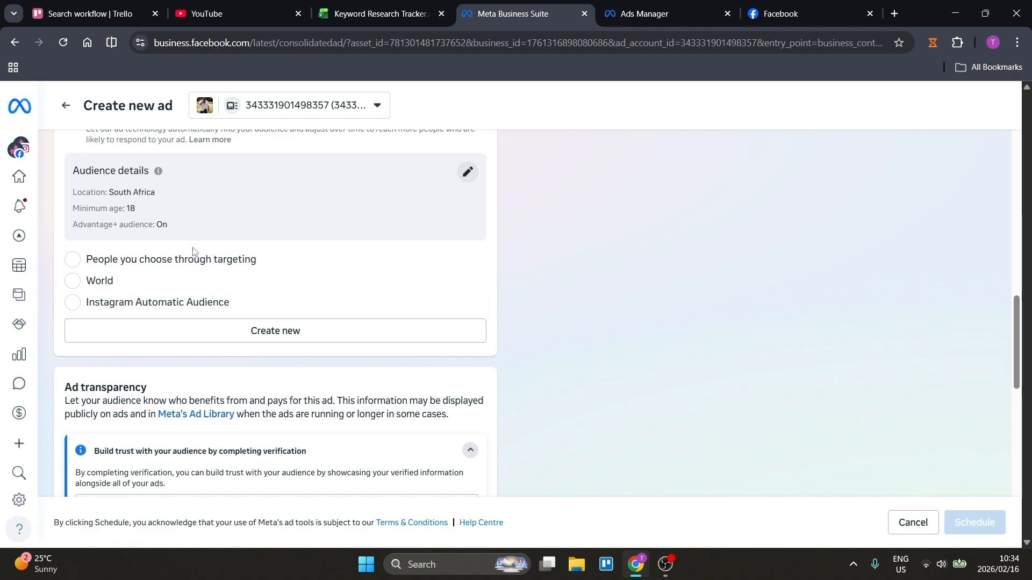
{"action": "scroll", "coordinate": [265, 252], "scroll_direction": "down", "scroll_amount": 3}
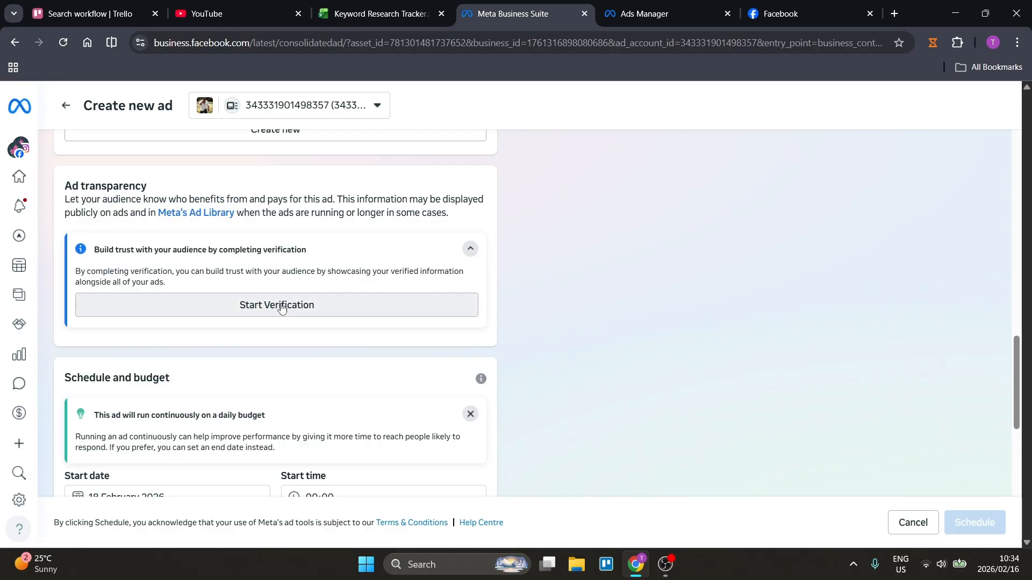
{"action": "scroll", "coordinate": [279, 305], "scroll_direction": "down", "scroll_amount": 4}
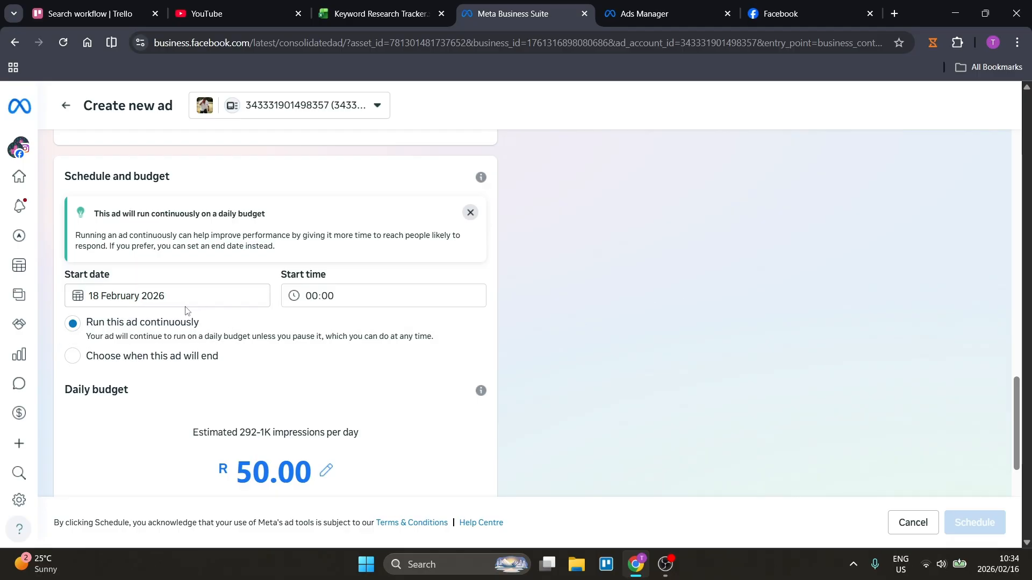
{"action": "scroll", "coordinate": [186, 310], "scroll_direction": "up", "scroll_amount": 10}
{"action": "scroll", "coordinate": [205, 300], "scroll_direction": "down", "scroll_amount": 5}
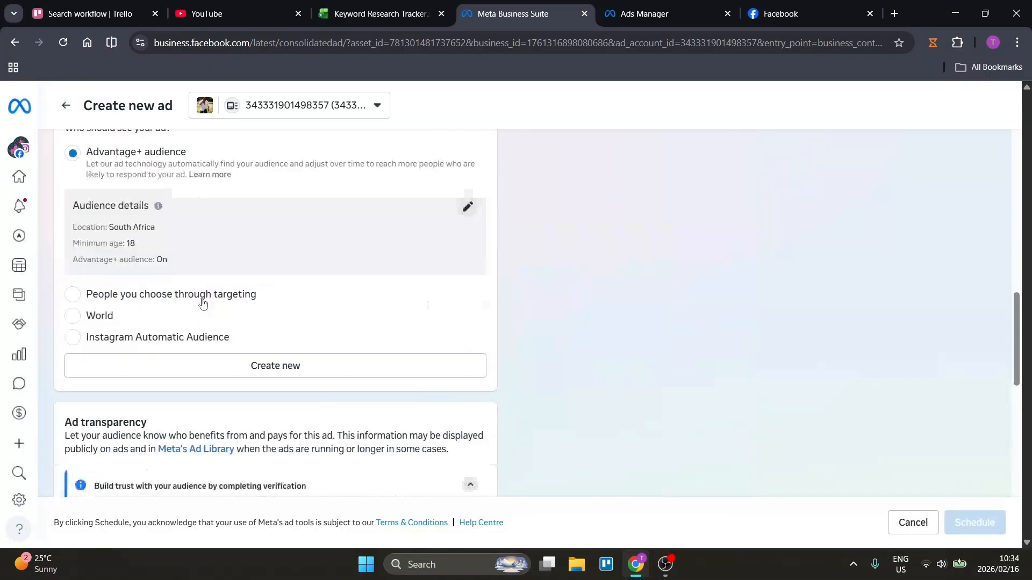
{"action": "scroll", "coordinate": [203, 304], "scroll_direction": "down", "scroll_amount": 10}
{"action": "scroll", "coordinate": [221, 311], "scroll_direction": "up", "scroll_amount": 2}
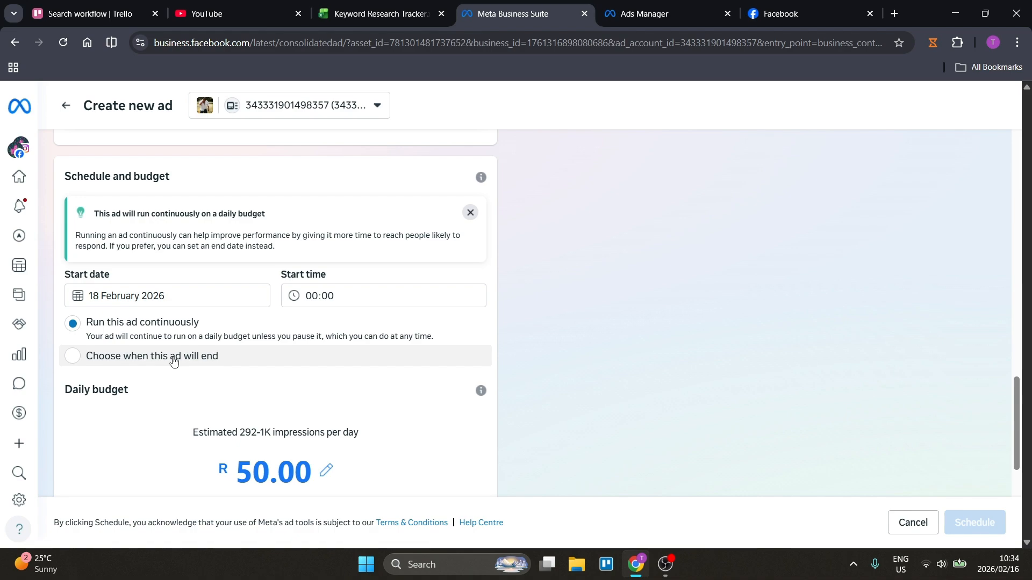
Set the ad's daily budget to R48.00 and check the placements and payment method settings.
{"action": "scroll", "coordinate": [178, 363], "scroll_direction": "down", "scroll_amount": 3}
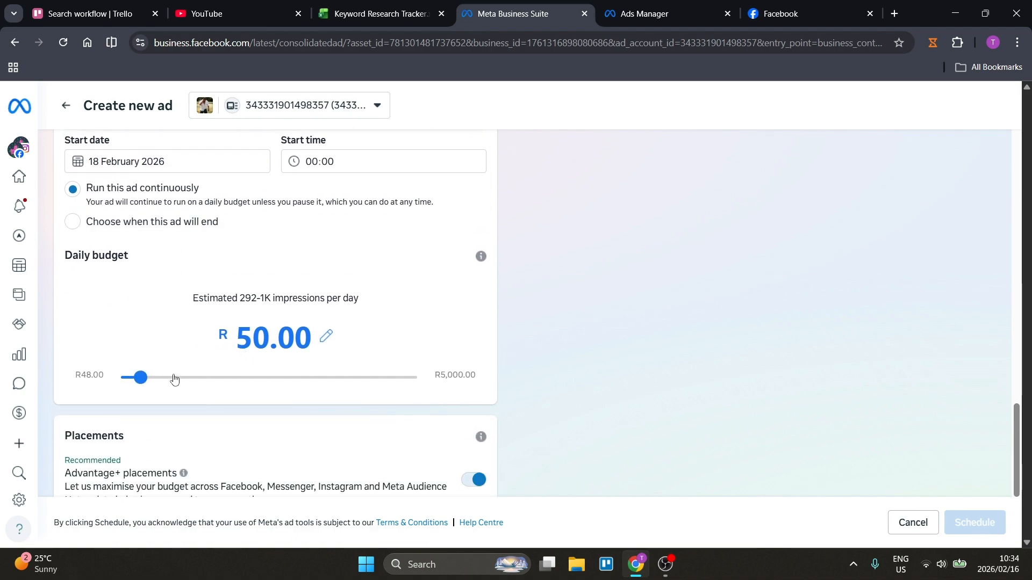
{"action": "left_click_drag", "start_coordinate": [141, 378], "coordinate": [127, 378]}
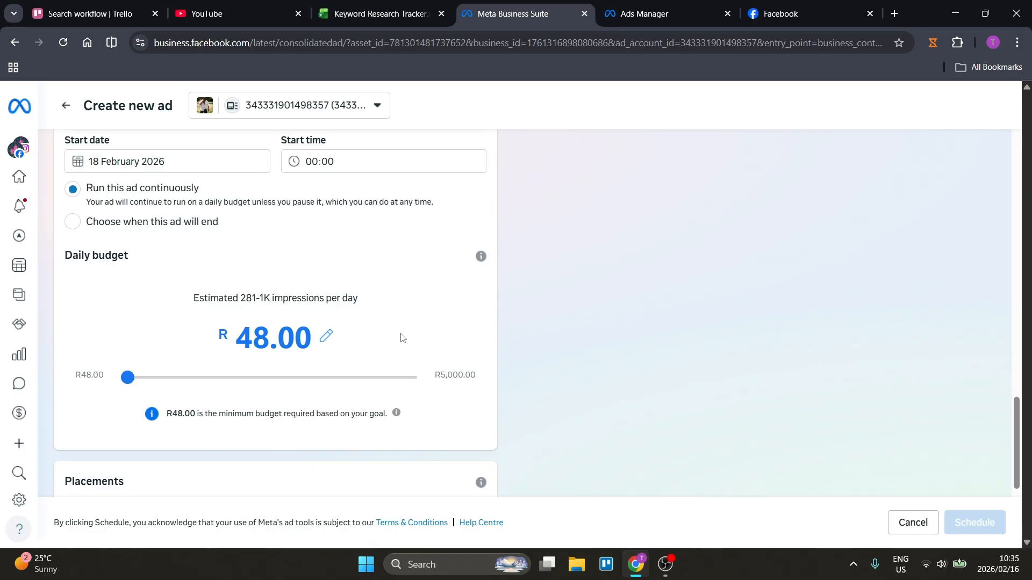
{"action": "scroll", "coordinate": [399, 336], "scroll_direction": "down", "scroll_amount": 4}
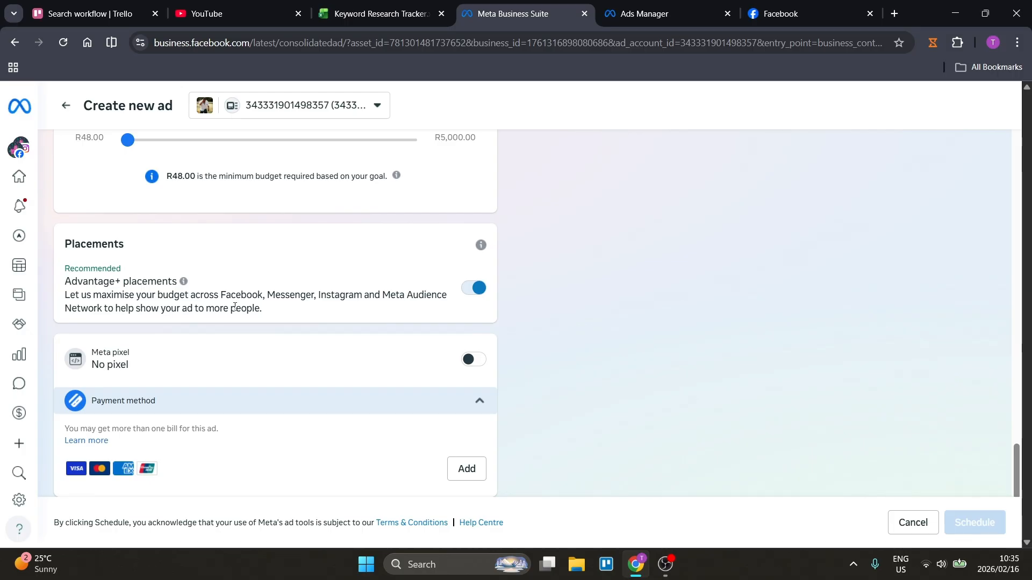